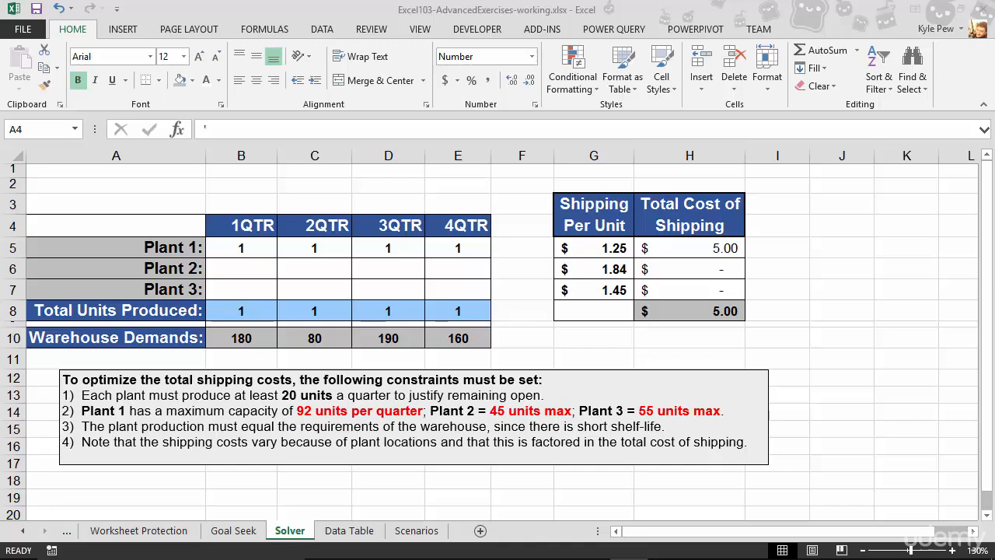
Look over the mortgage figures on the Goal Seek sheet and return to the Solver sheet.
click(232, 531)
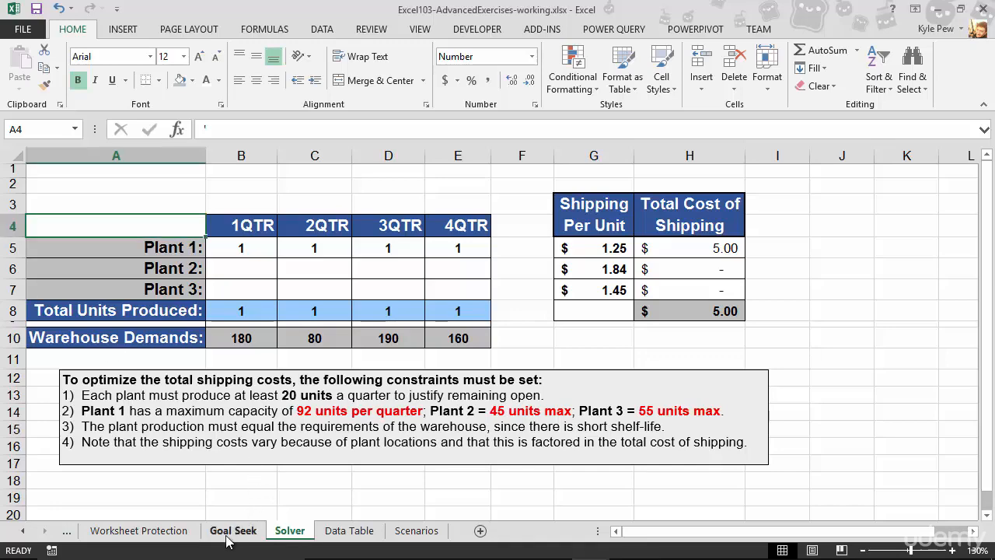
click(228, 535)
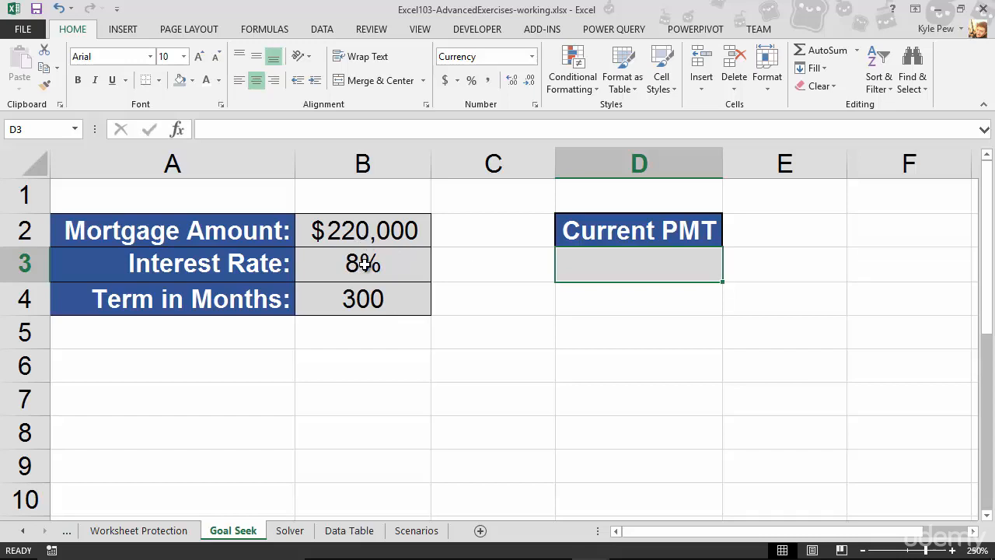
click(292, 532)
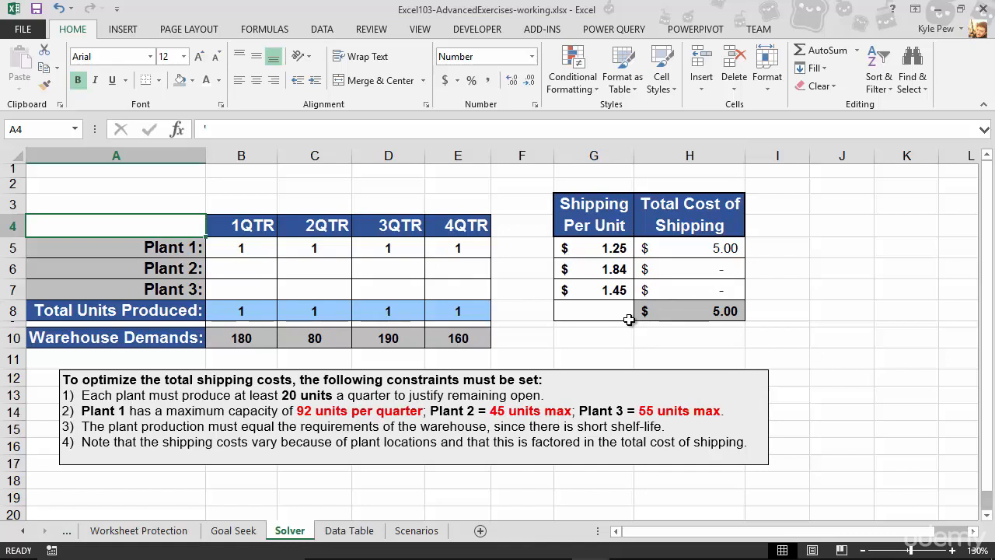
Examine the total shipping cost formula in H8, Plant 1's maximum capacity in the constraint notes, and cell B5.
click(687, 311)
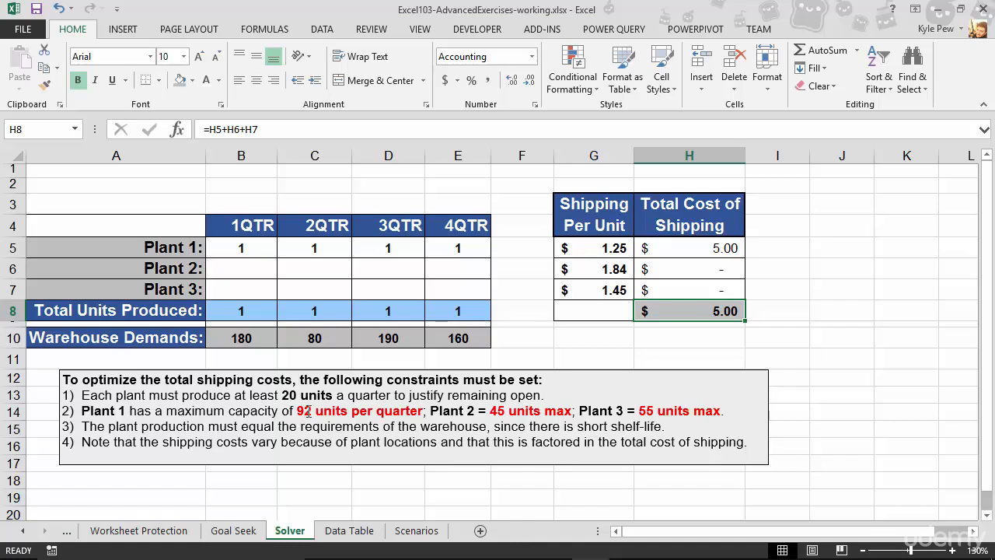
drag(316, 411, 301, 414)
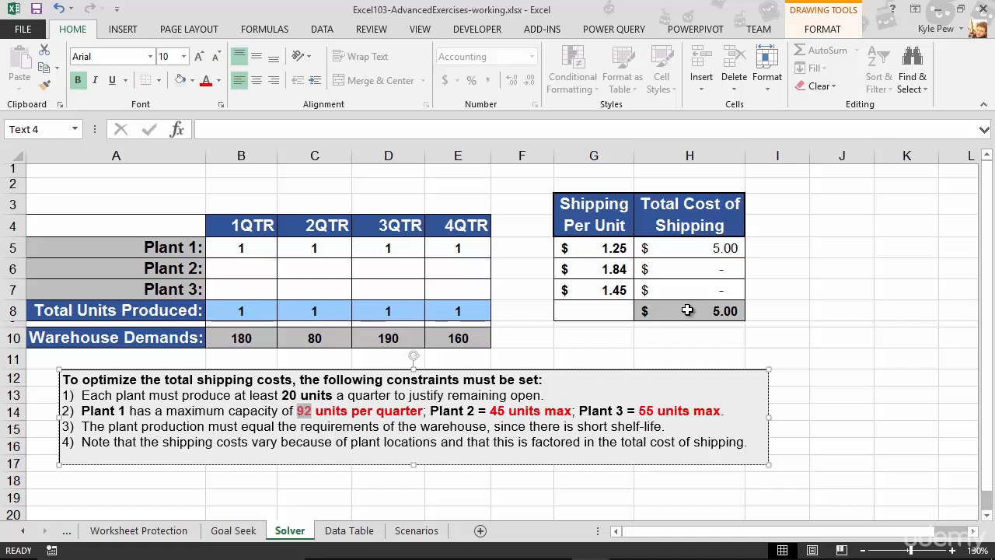
click(247, 248)
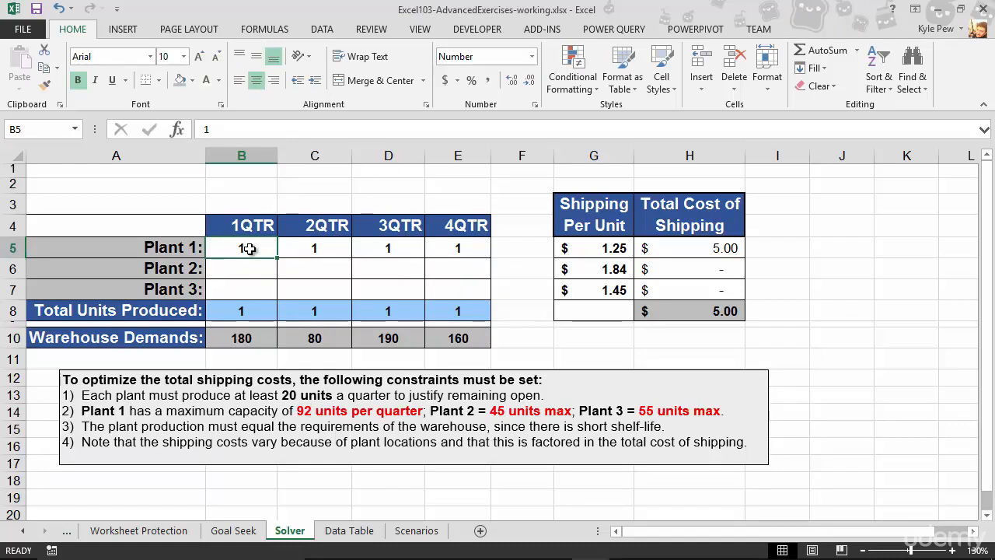
Make sure the Solver Add-in is enabled among the available Excel add-ins.
click(23, 30)
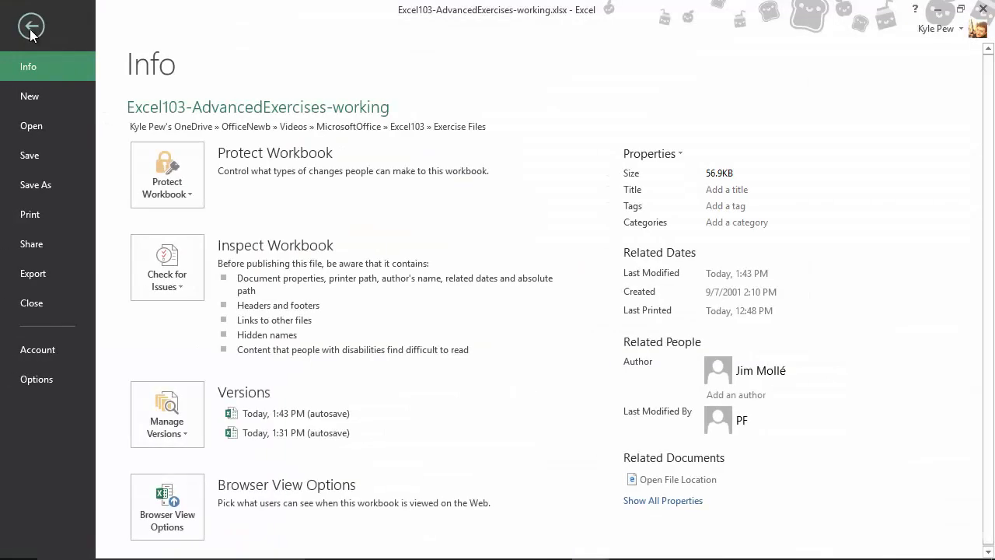
click(32, 383)
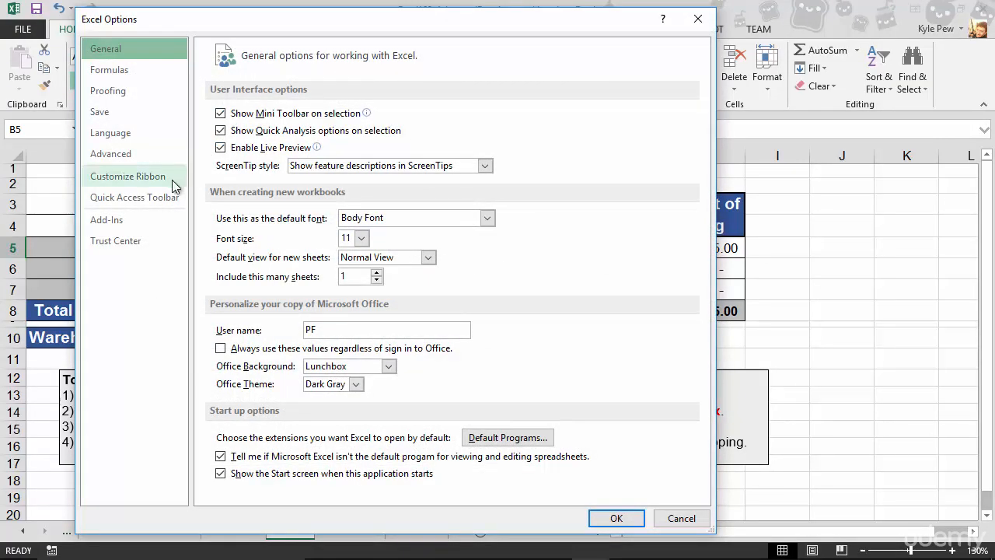
click(112, 224)
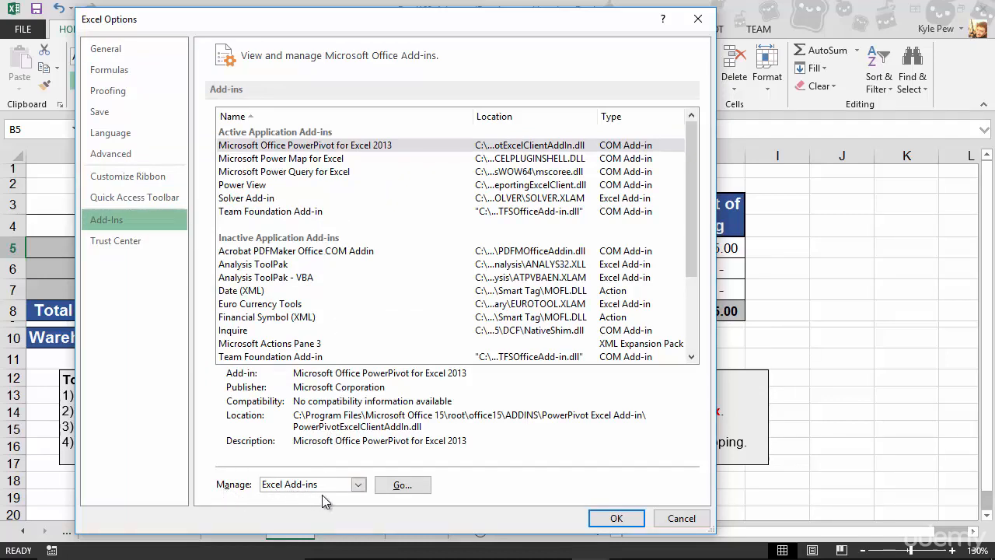
click(402, 485)
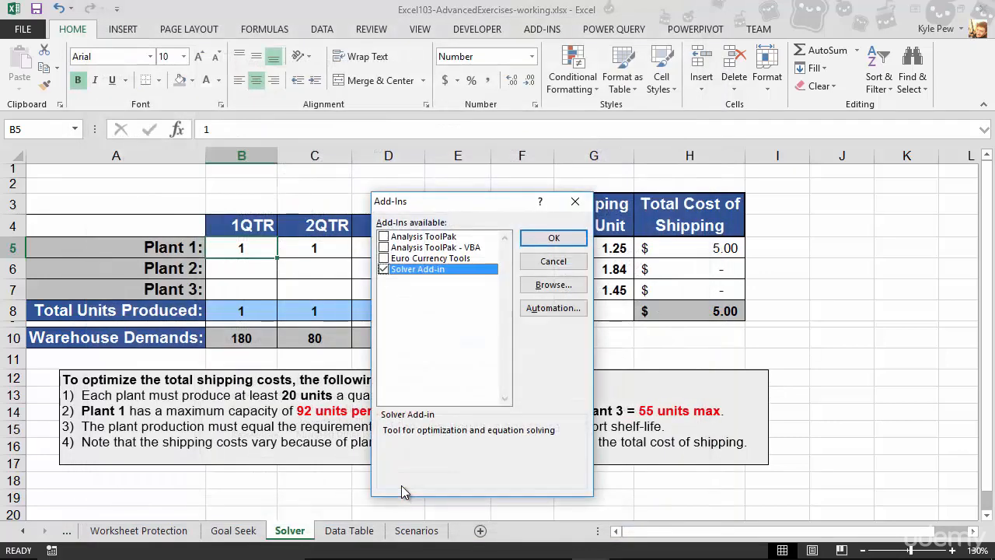
drag(436, 205, 357, 177)
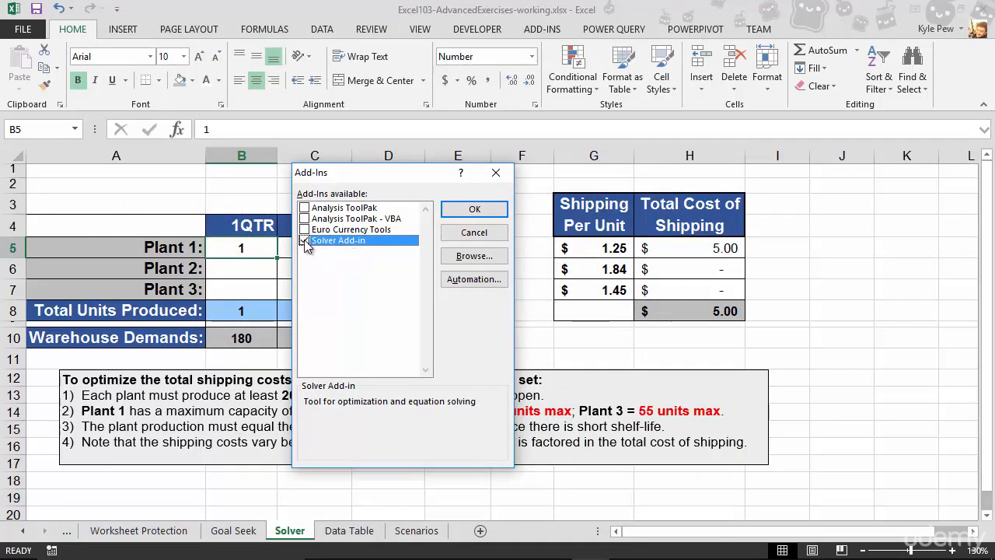
click(464, 209)
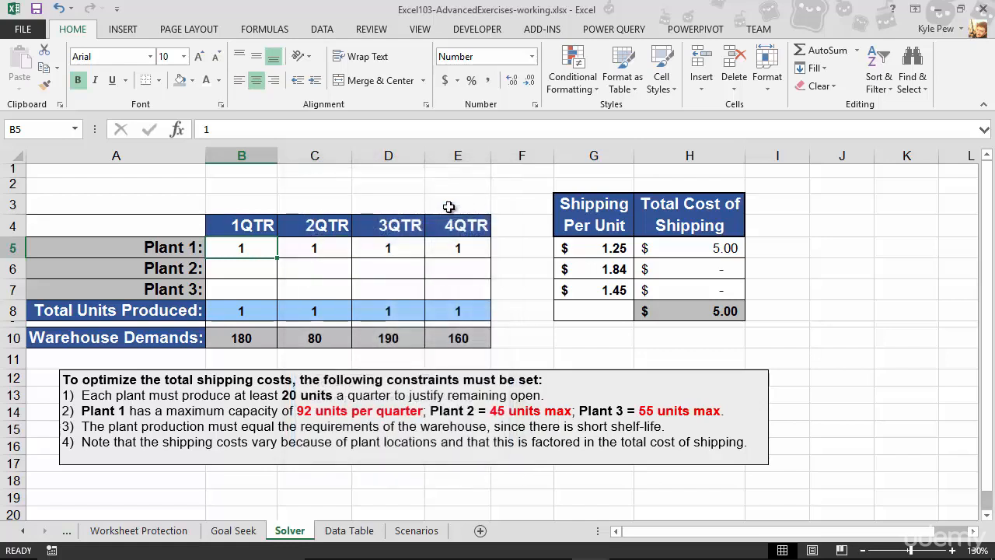
Start Solver and set it to minimize (Min) the objective cell $H$8.
click(324, 31)
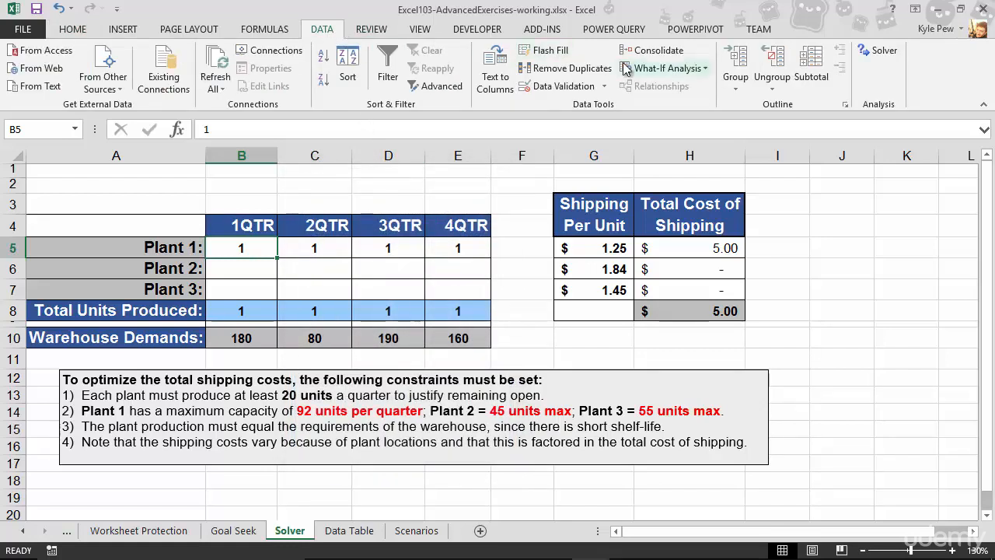
click(879, 55)
drag(399, 67, 296, 77)
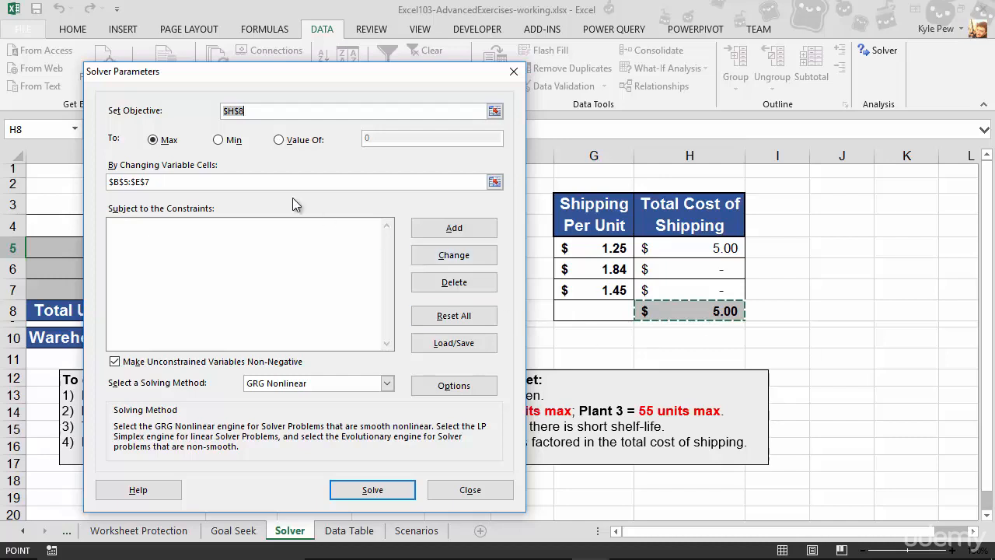
click(218, 141)
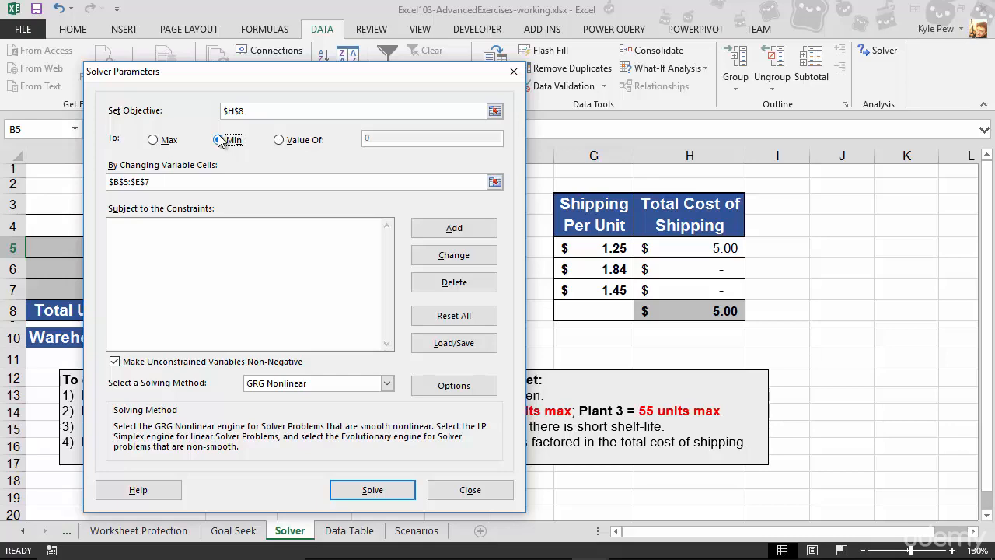
Specify the plants' quarterly production range $B$5:$E$7 as Solver's changing variable cells.
drag(208, 76, 657, 63)
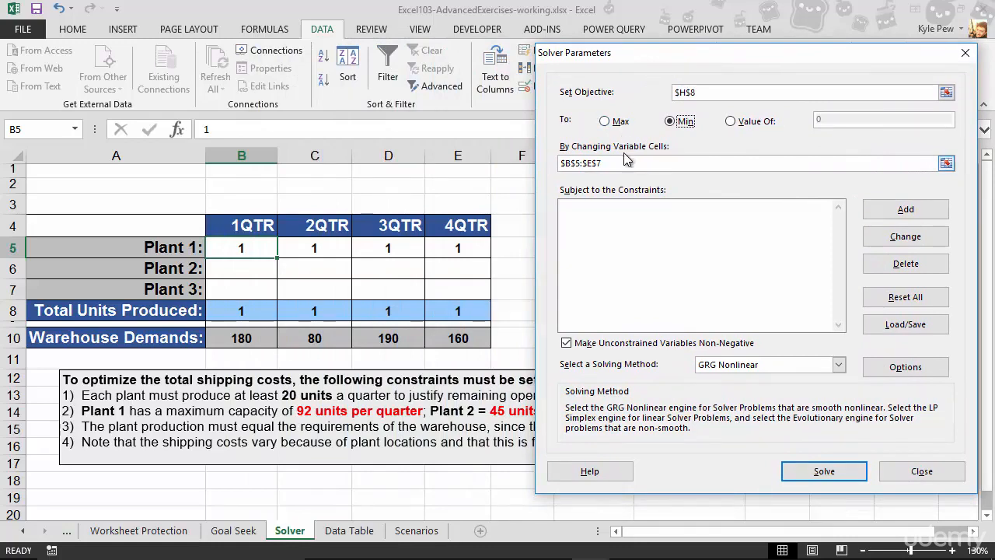
drag(623, 165, 551, 159)
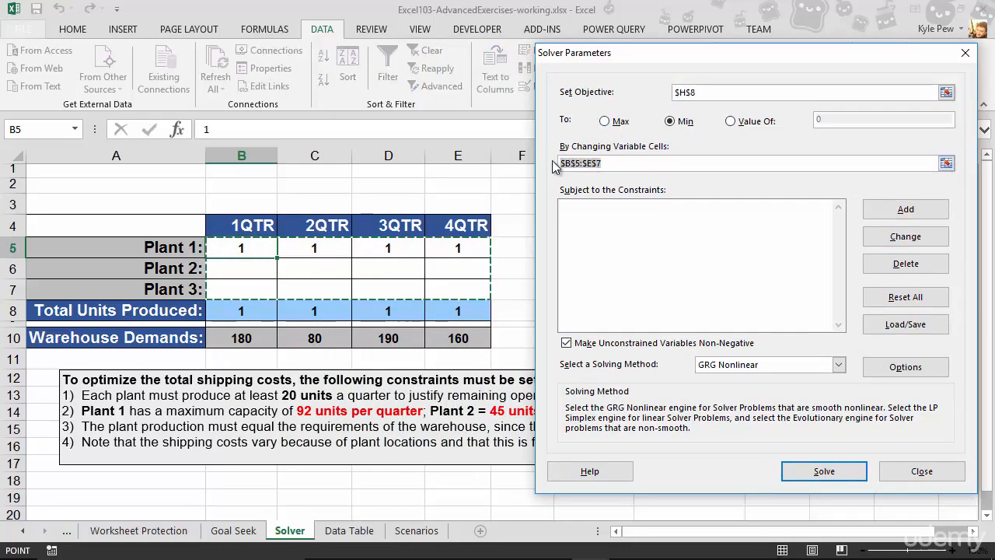
drag(239, 247, 459, 286)
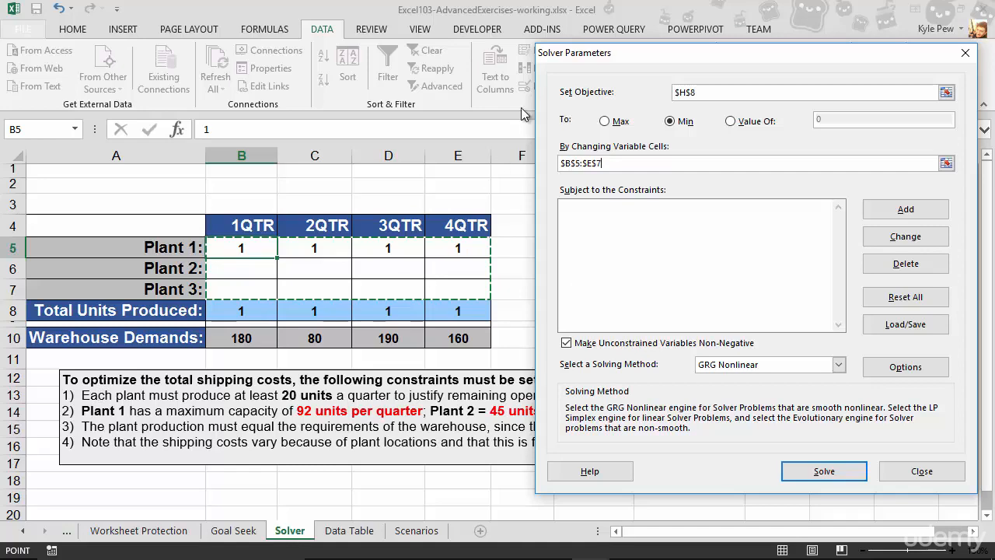
drag(572, 55, 605, 50)
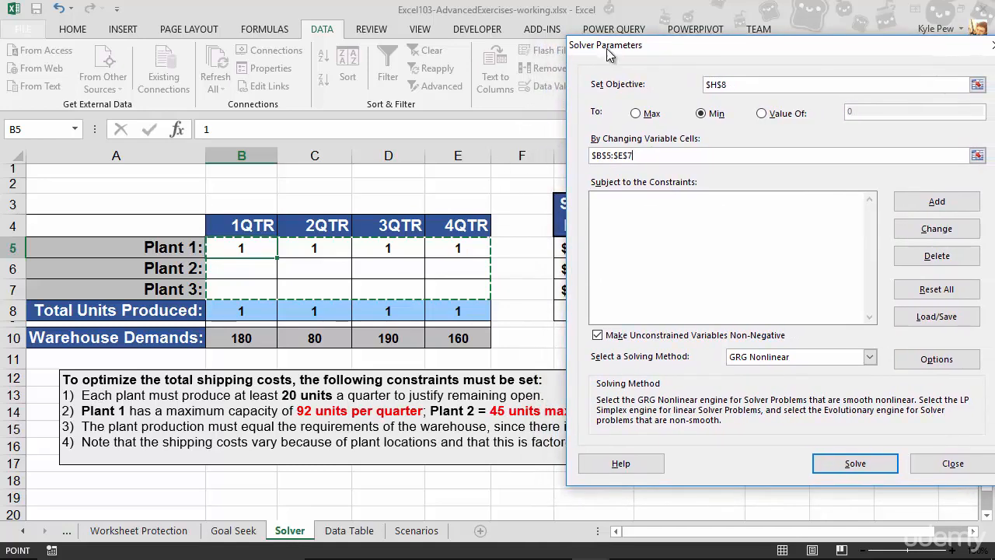
Add a Solver constraint requiring the total units produced in $B$8:$E$8 to be >= 20.
click(914, 205)
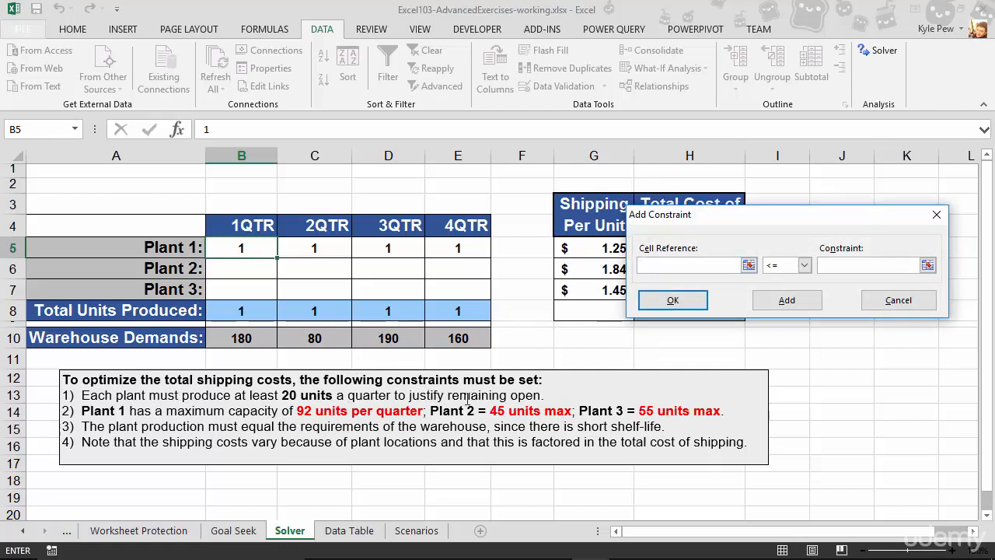
click(231, 311)
drag(231, 312, 454, 314)
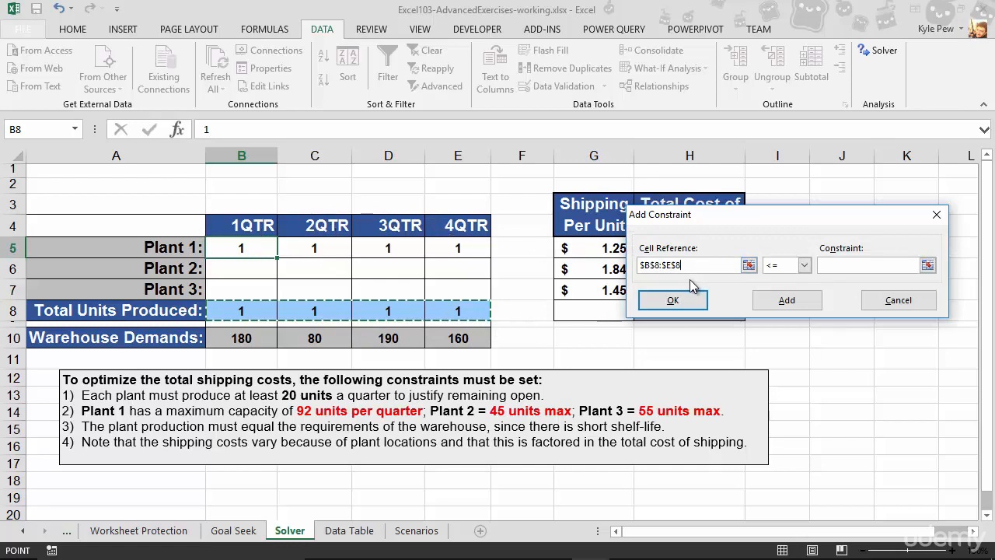
click(804, 265)
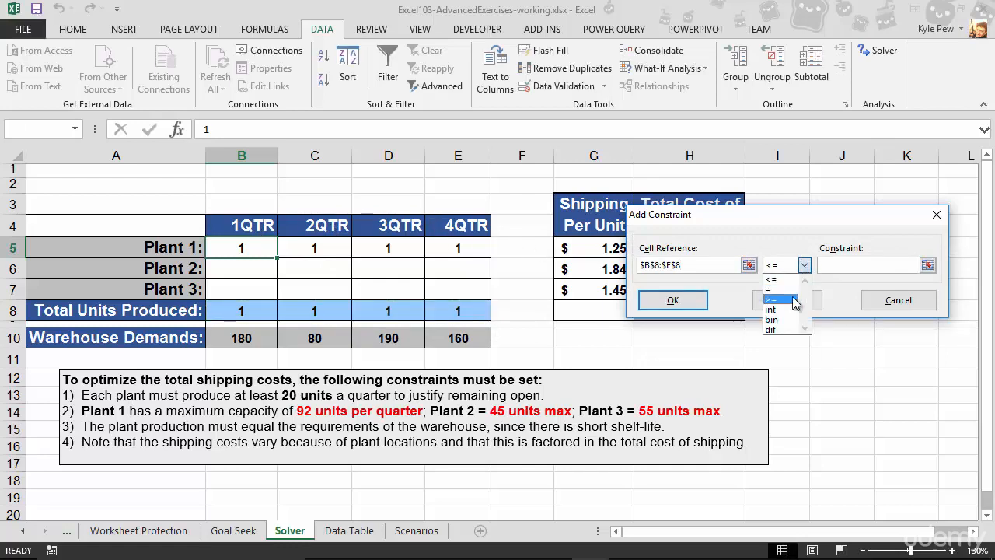
click(778, 297)
click(826, 265)
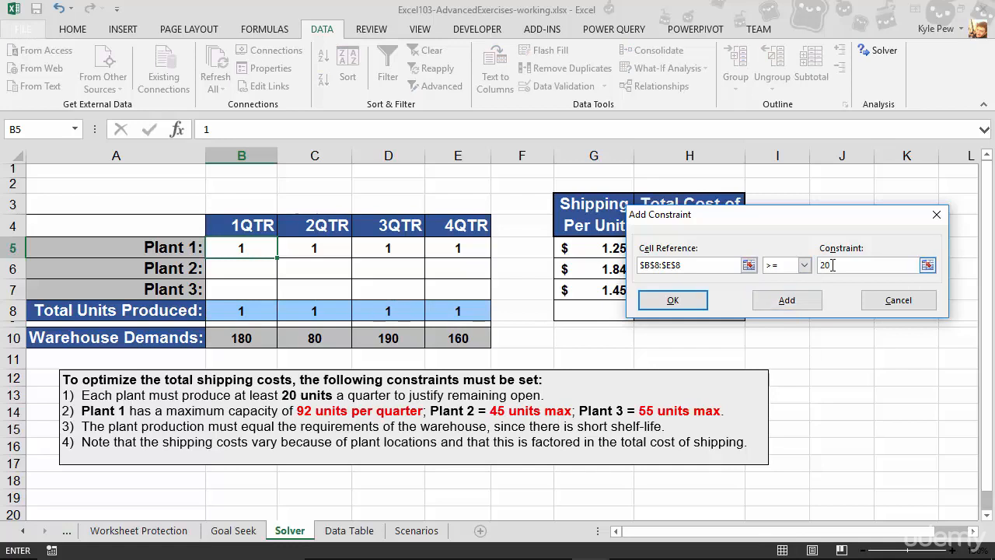
click(787, 303)
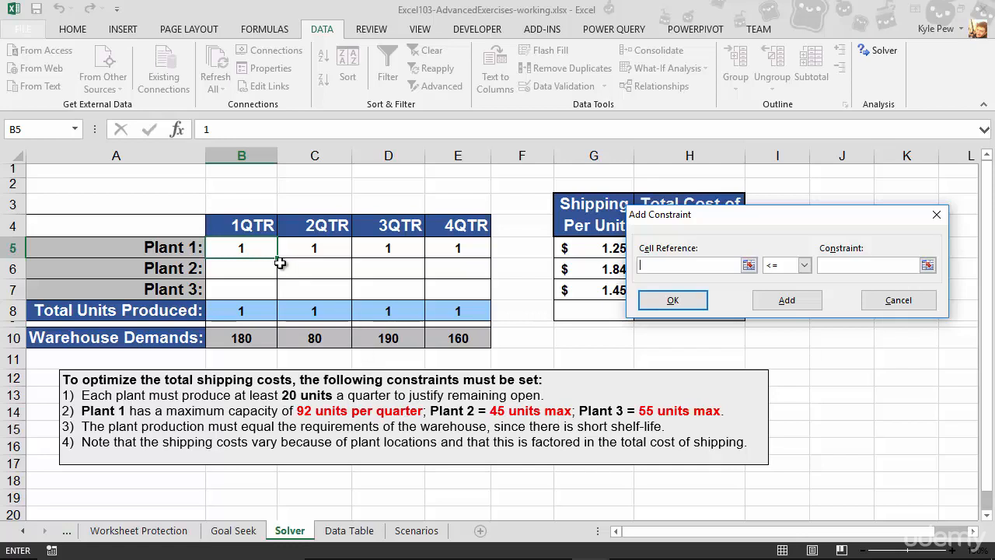
Add a constraint limiting Plant 1's quarterly production in $B$5:$E$5 to <= 92.
click(244, 247)
drag(245, 247, 457, 249)
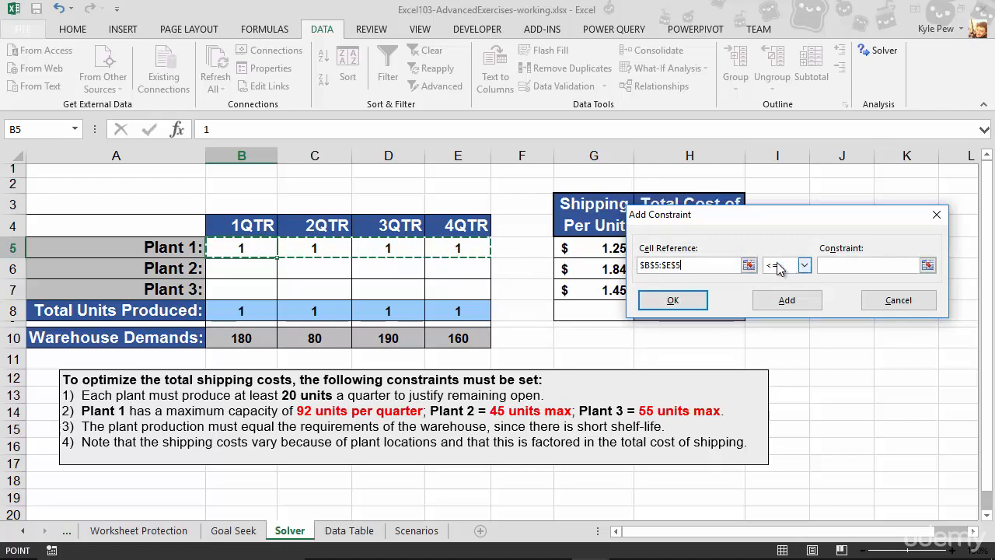
click(839, 262)
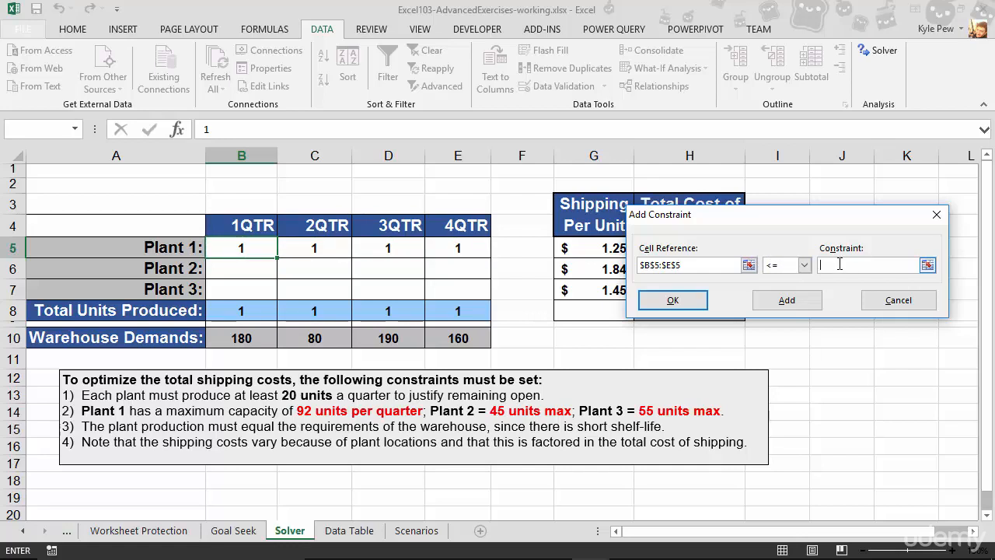
text(92)
click(771, 308)
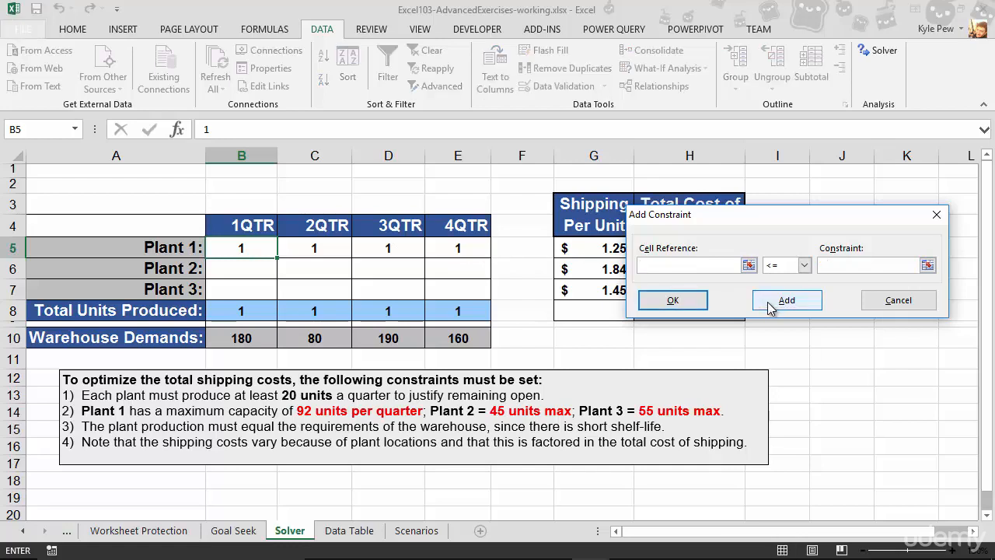
Add a constraint limiting Plant 2's quarterly production in $B$6:$E$6 to <= 45.
drag(246, 273, 466, 272)
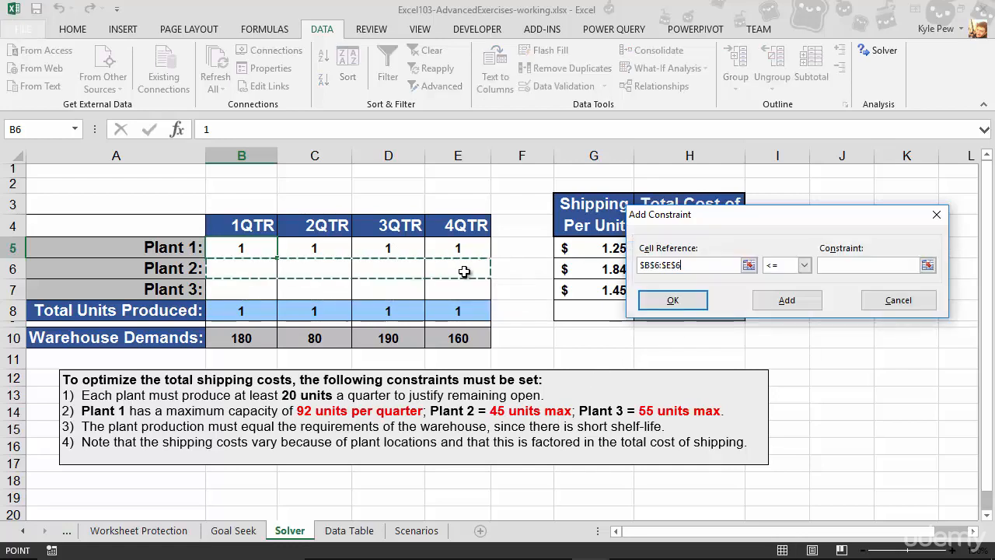
click(827, 264)
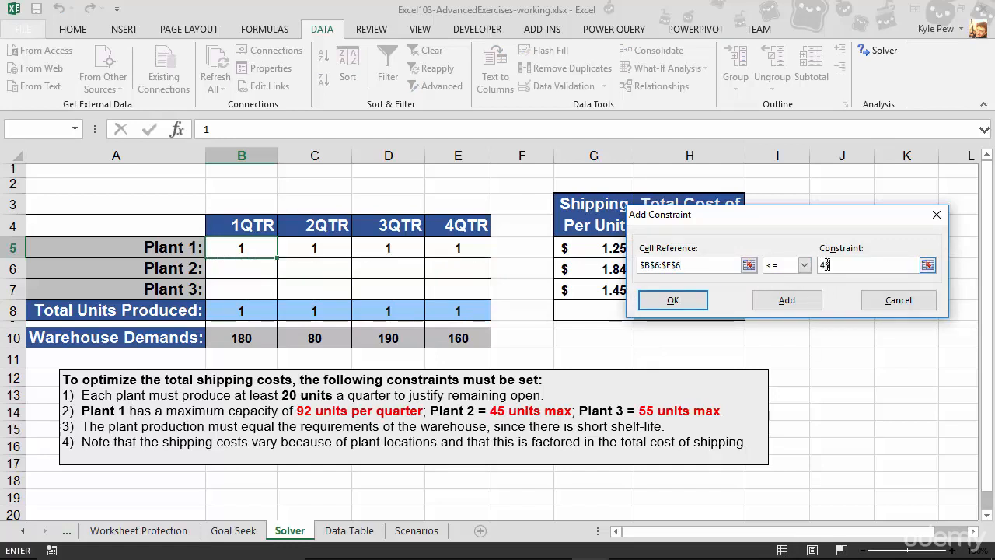
text(45)
click(798, 305)
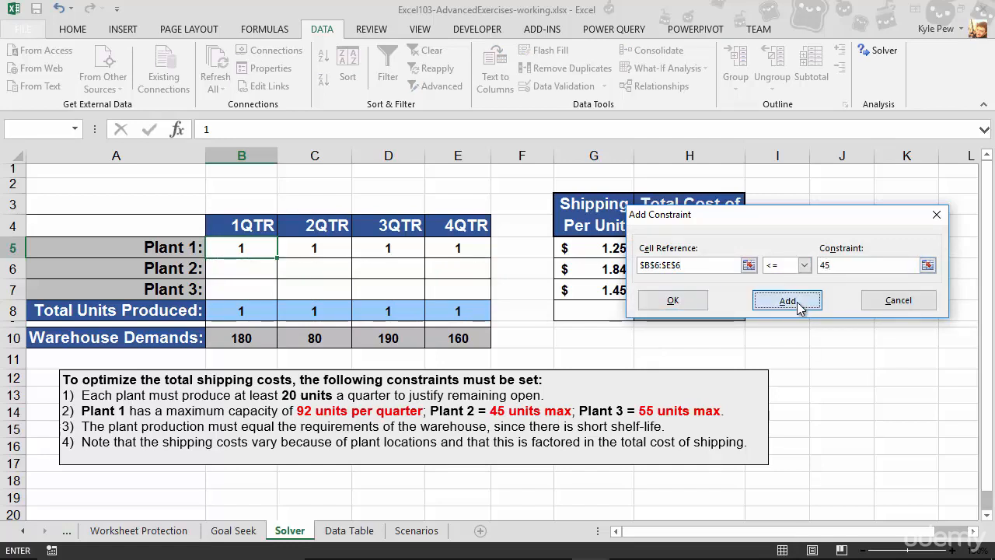
Add a constraint limiting Plant 3's quarterly production in $B$7:$E$7 to <= 55.
drag(249, 286, 446, 289)
click(838, 265)
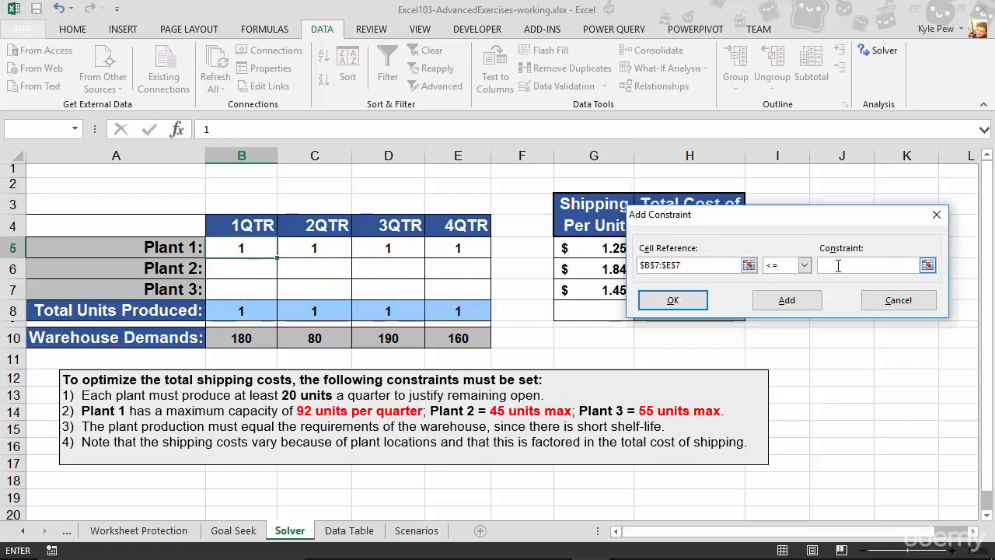
text(55)
click(791, 302)
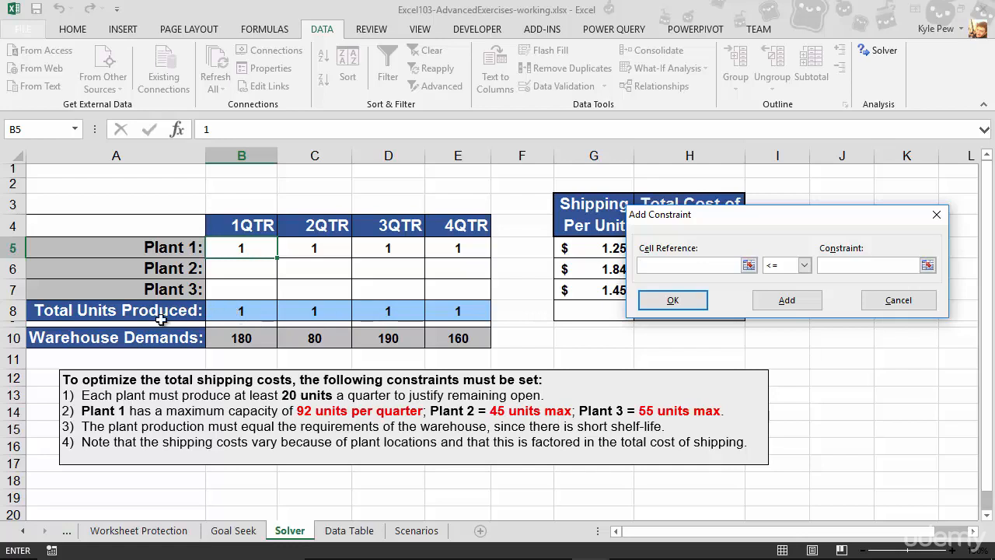
Add a Solver constraint requiring the first-quarter total units in $B$8 to equal the warehouse demand in $B$10.
click(241, 310)
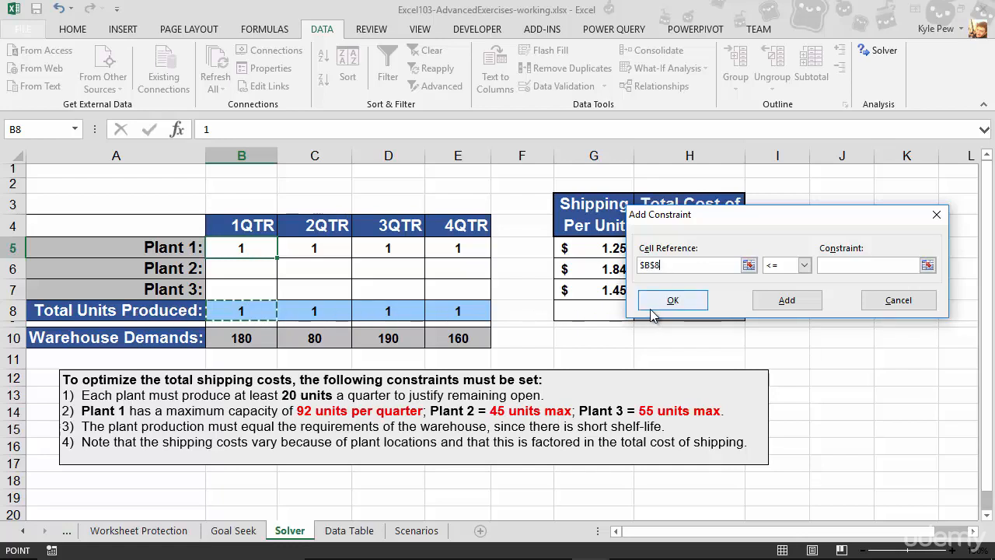
click(804, 265)
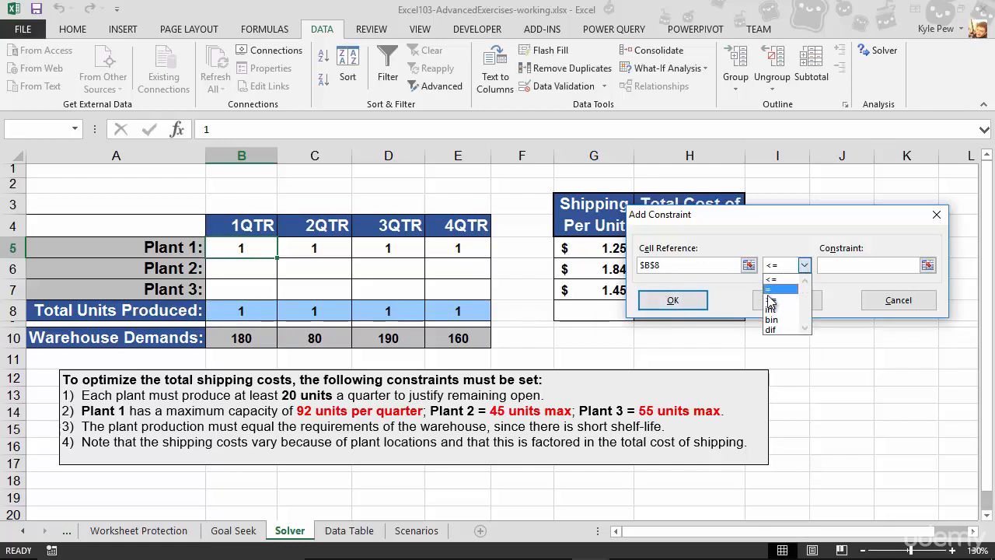
click(772, 289)
click(243, 338)
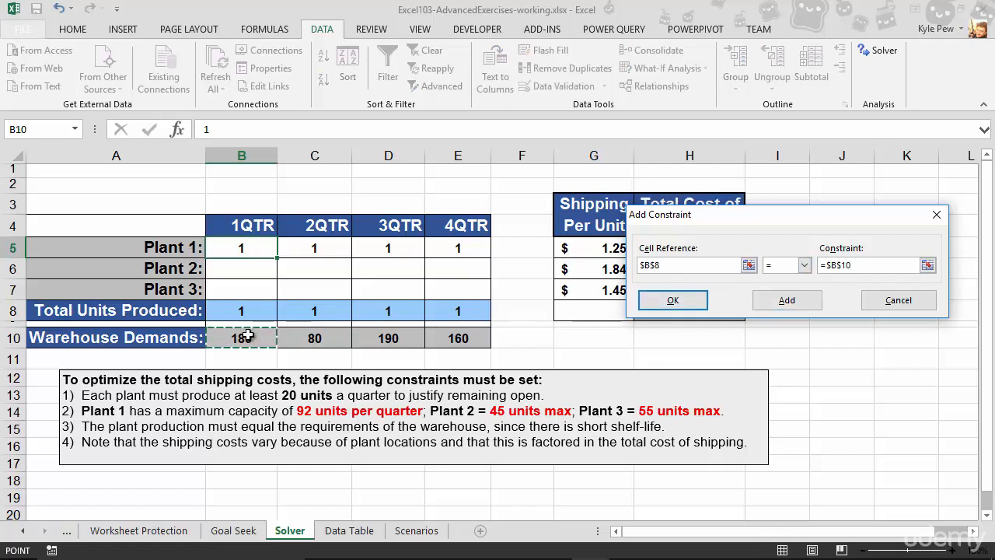
click(786, 302)
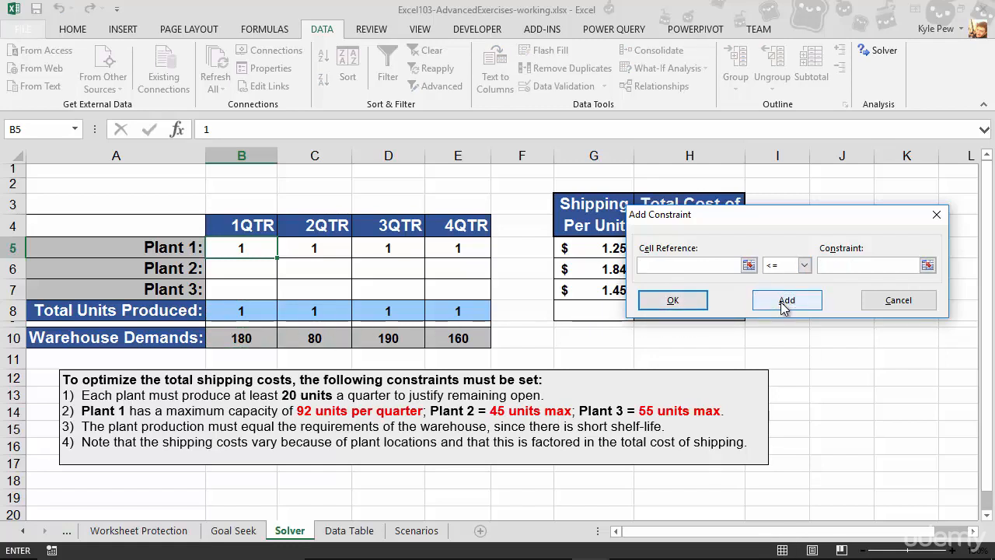
Add a constraint setting the second-quarter total units in $C$8 equal to the warehouse demand in $C$10.
click(333, 315)
click(805, 265)
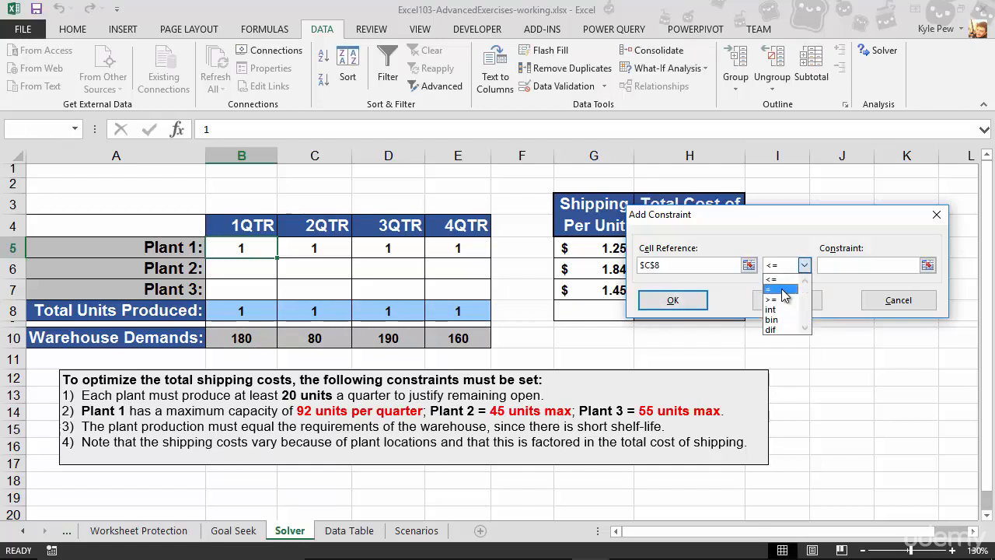
click(771, 289)
click(322, 334)
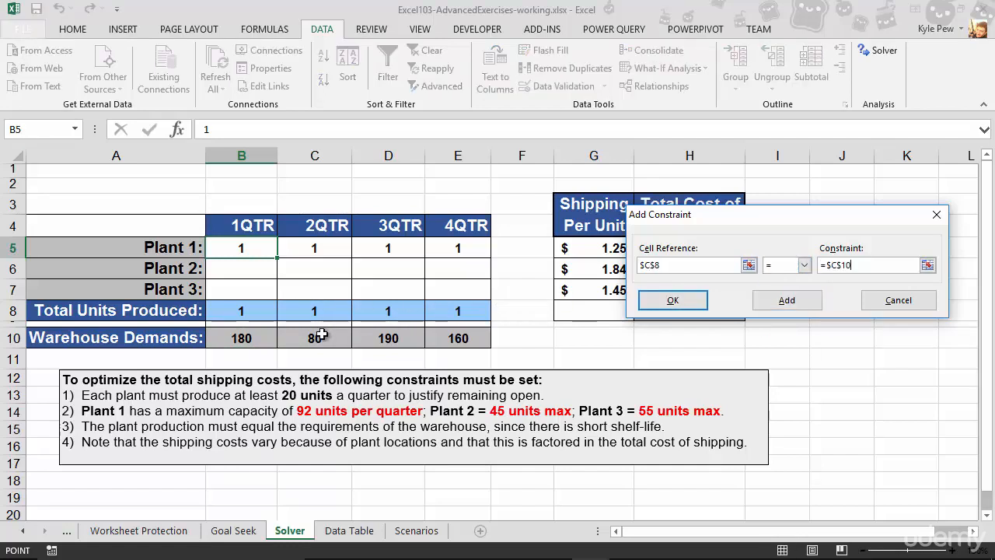
click(787, 302)
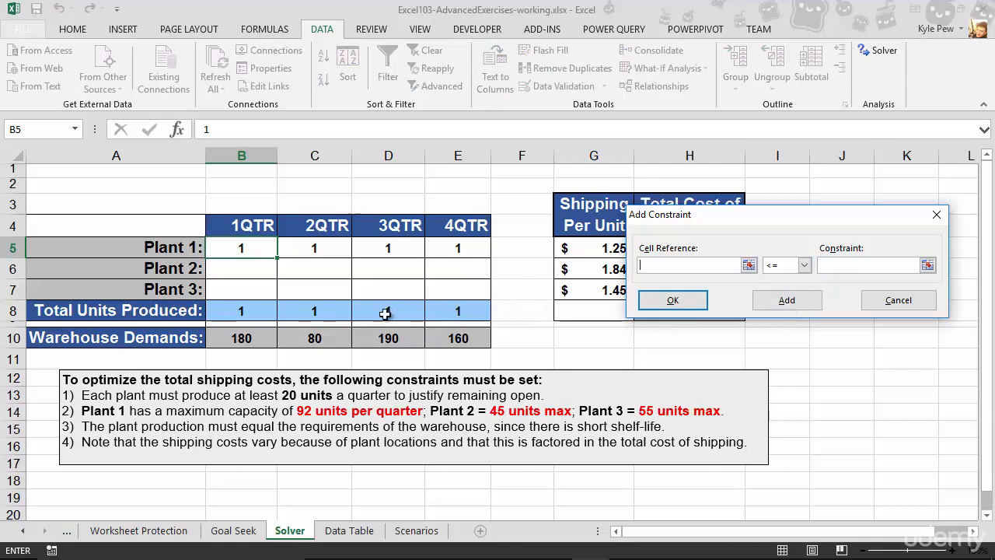
Add a constraint setting the third-quarter total units in $D$8 equal to the warehouse demand in $D$10.
click(389, 310)
click(805, 265)
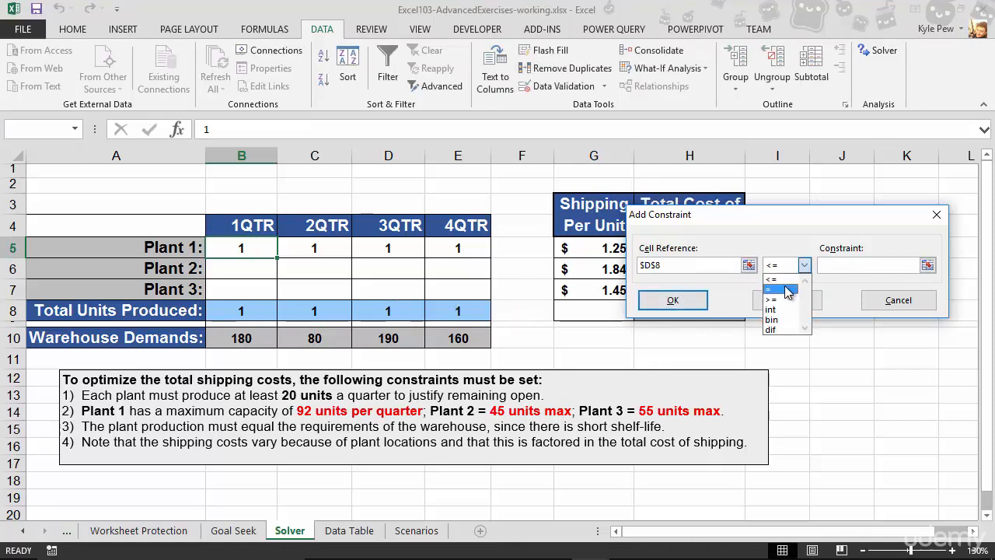
click(771, 290)
click(381, 336)
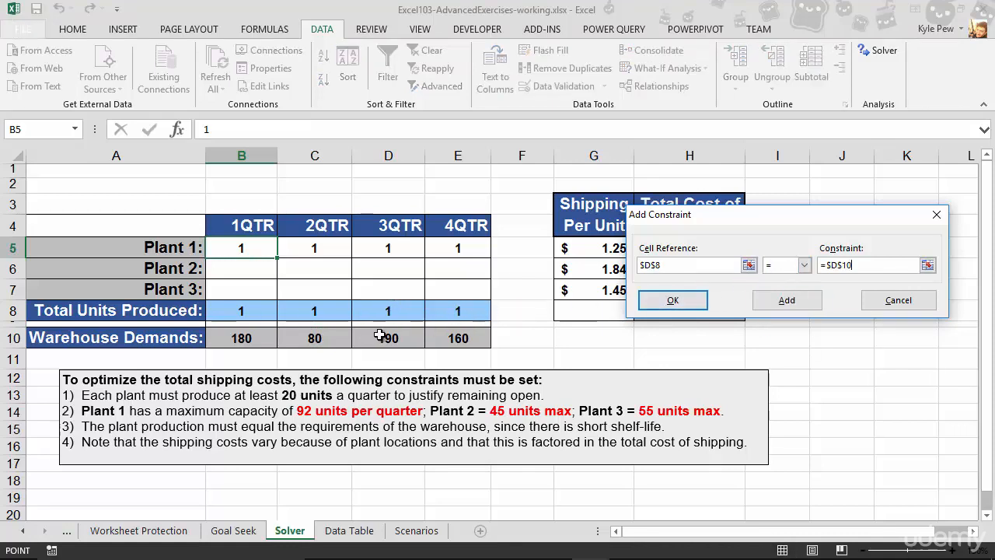
click(768, 307)
Add a constraint setting the fourth-quarter total units in $E$8 equal to the warehouse demand in $E$10, and finish entering constraints.
click(471, 311)
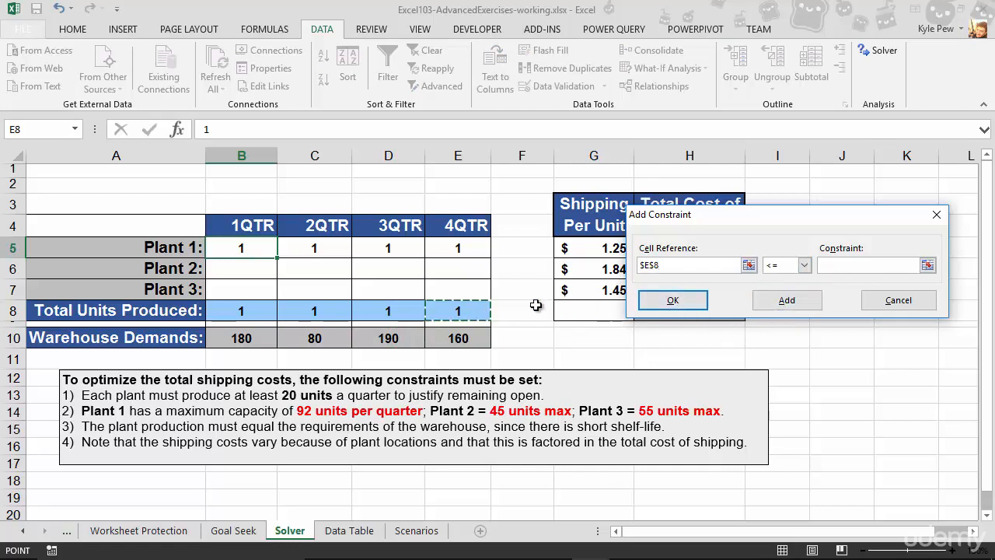
click(804, 265)
click(771, 290)
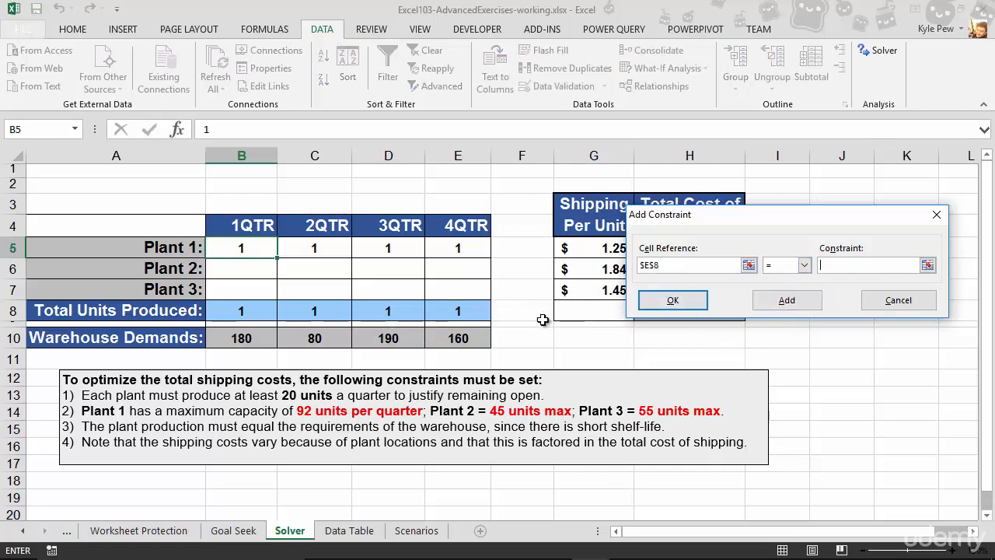
click(463, 342)
click(784, 307)
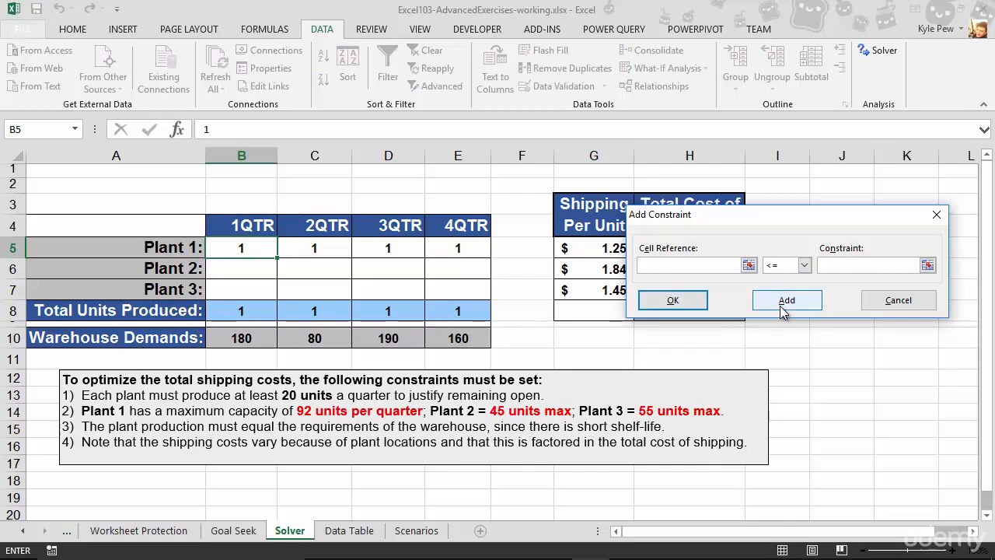
click(674, 301)
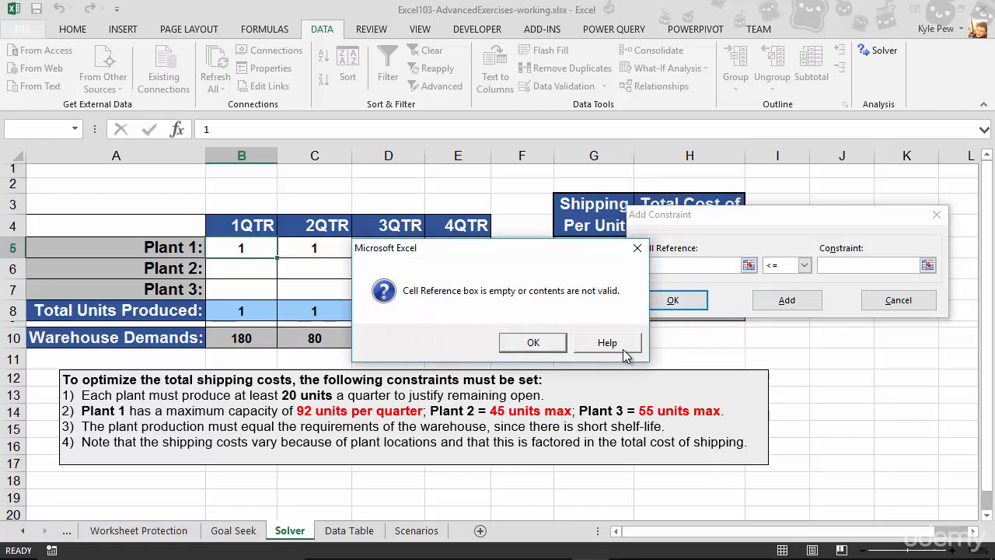
click(533, 343)
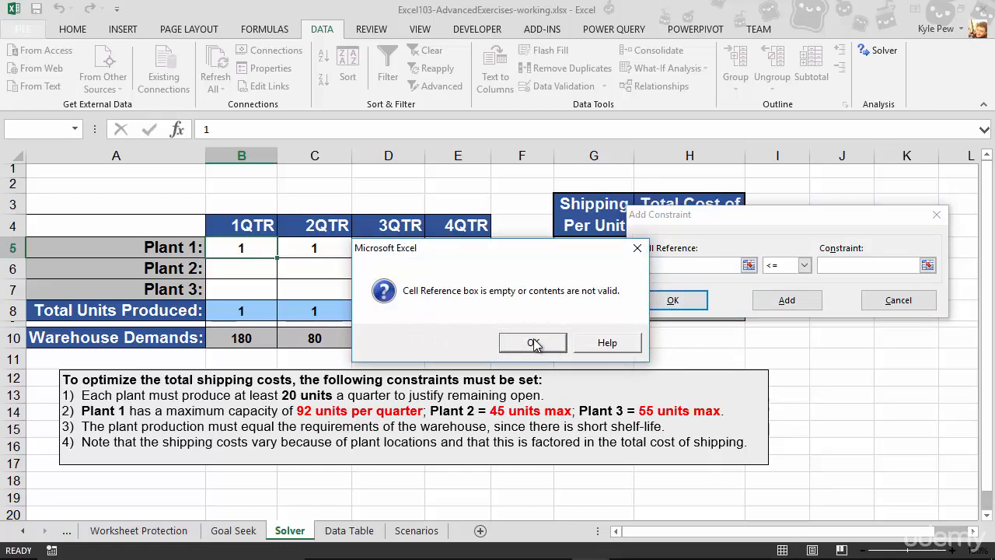
click(821, 296)
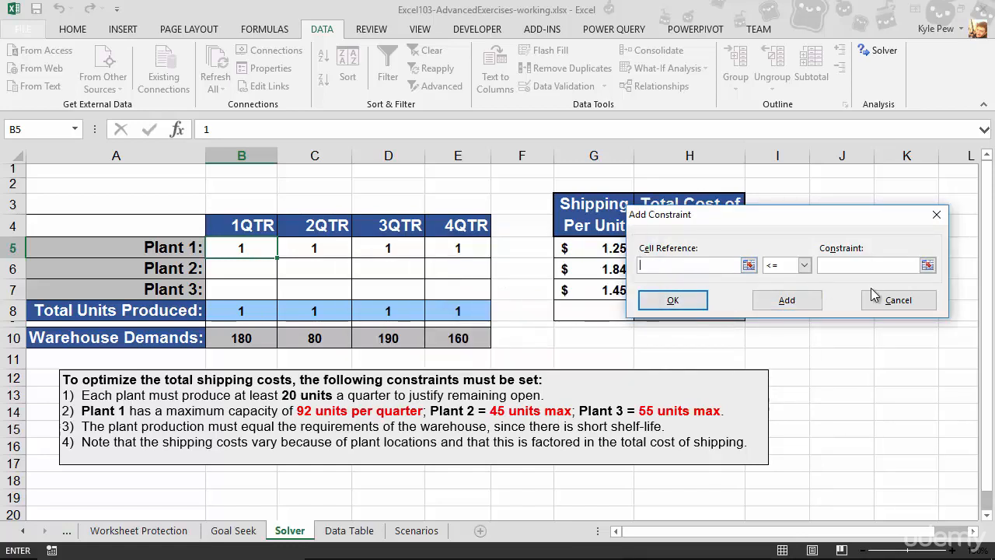
click(898, 302)
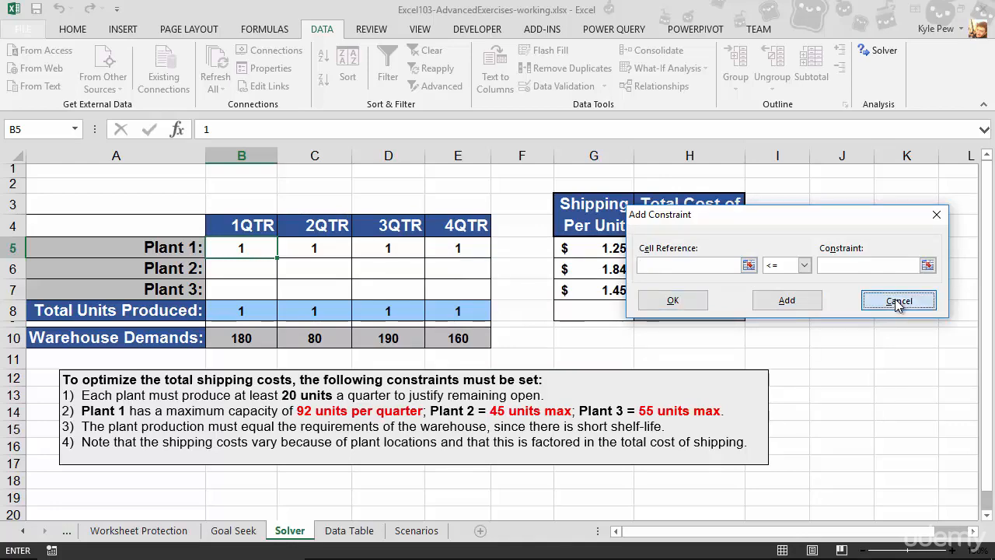
Solve the model for minimum total shipping cost and move the results dialog clear of the production and cost tables.
drag(648, 49, 258, 44)
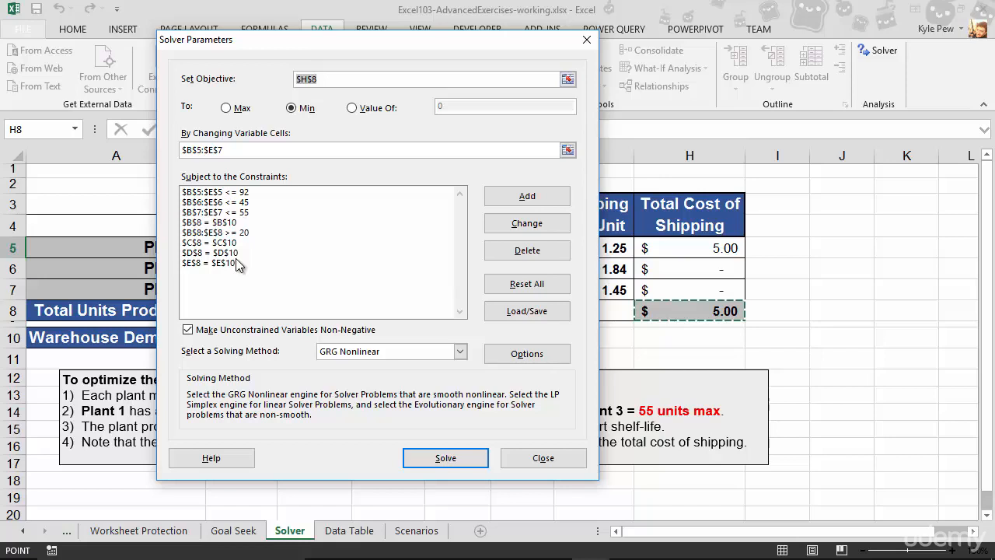
click(446, 458)
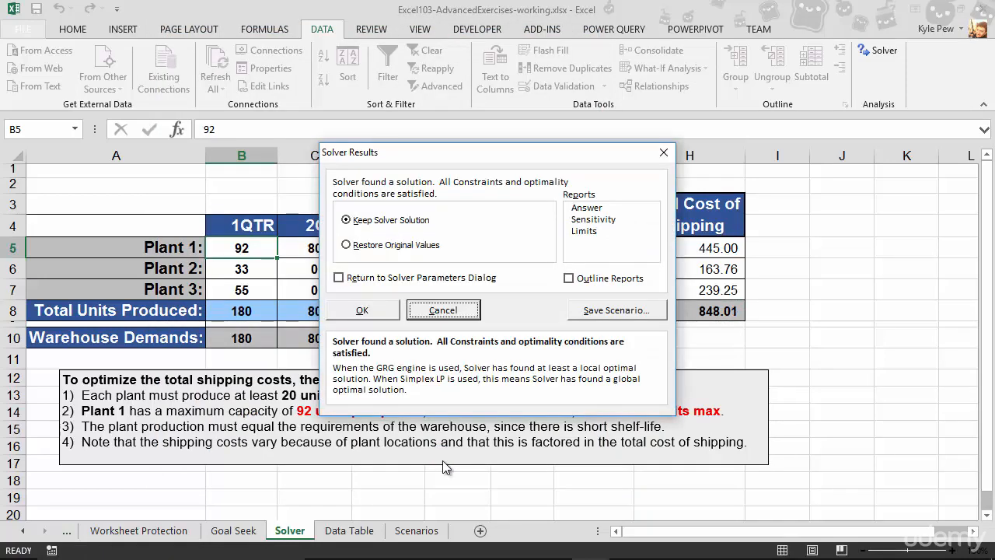
drag(466, 158, 821, 364)
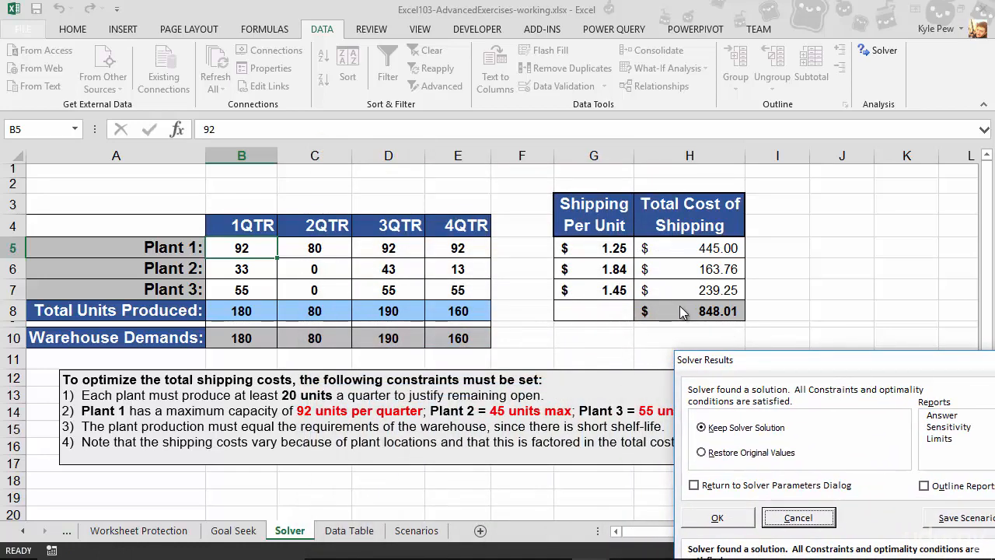